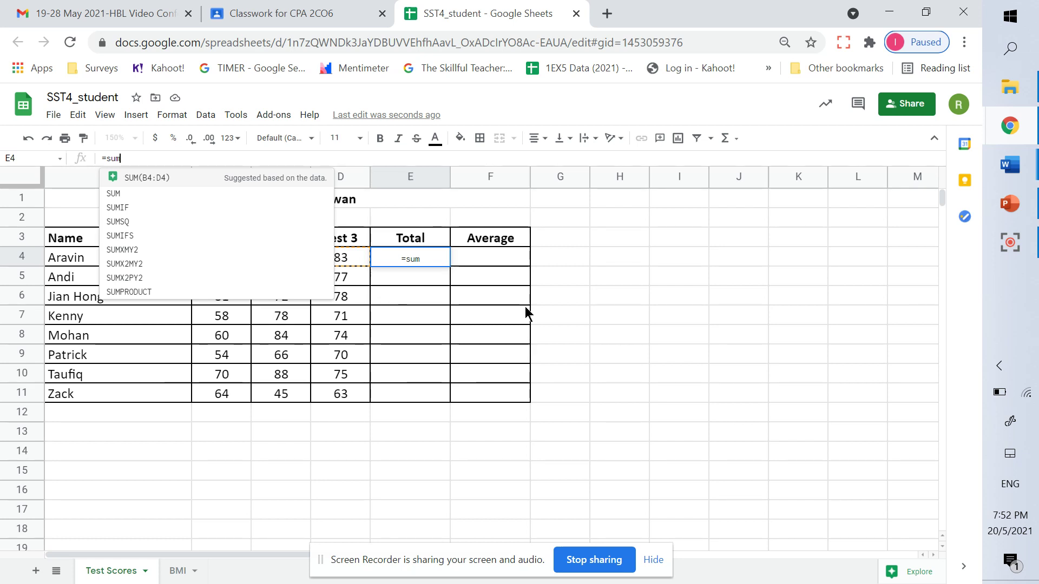
- Complete the formula =sum(B4:D4) in cell E4 to total Aravin's three test scores, and reselect the cell
text(()
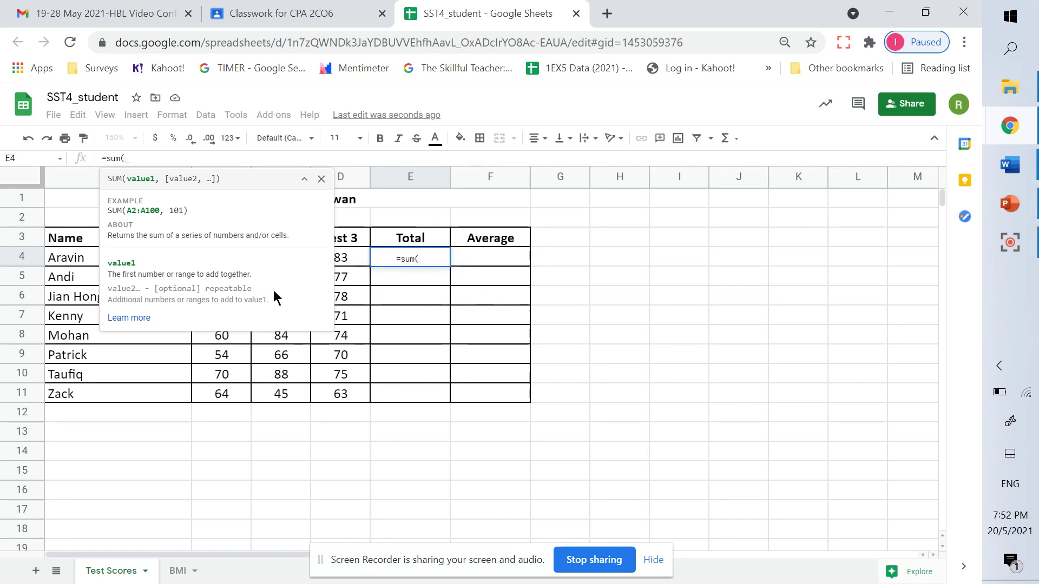
click(303, 179)
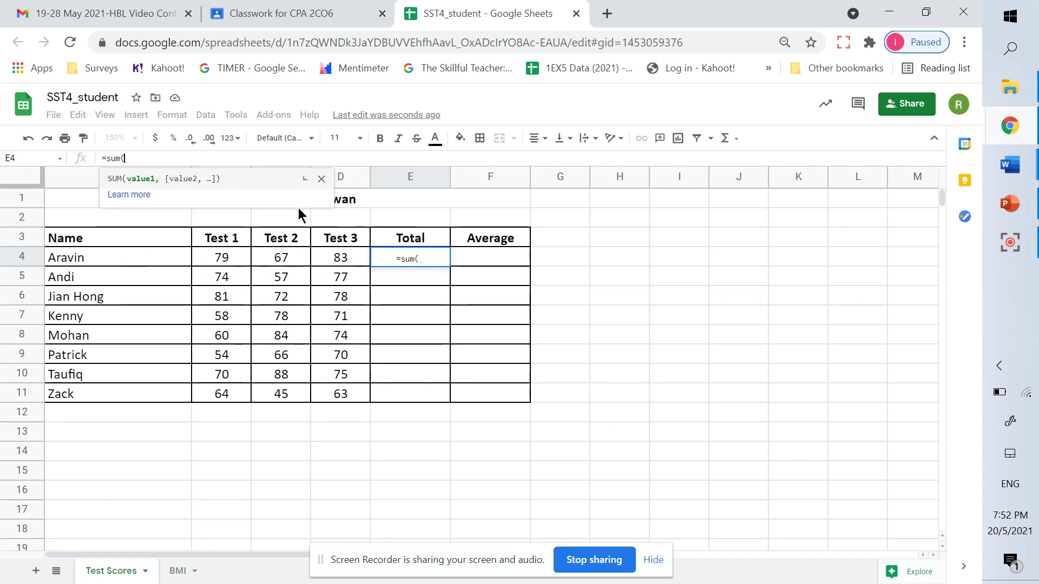
click(230, 257)
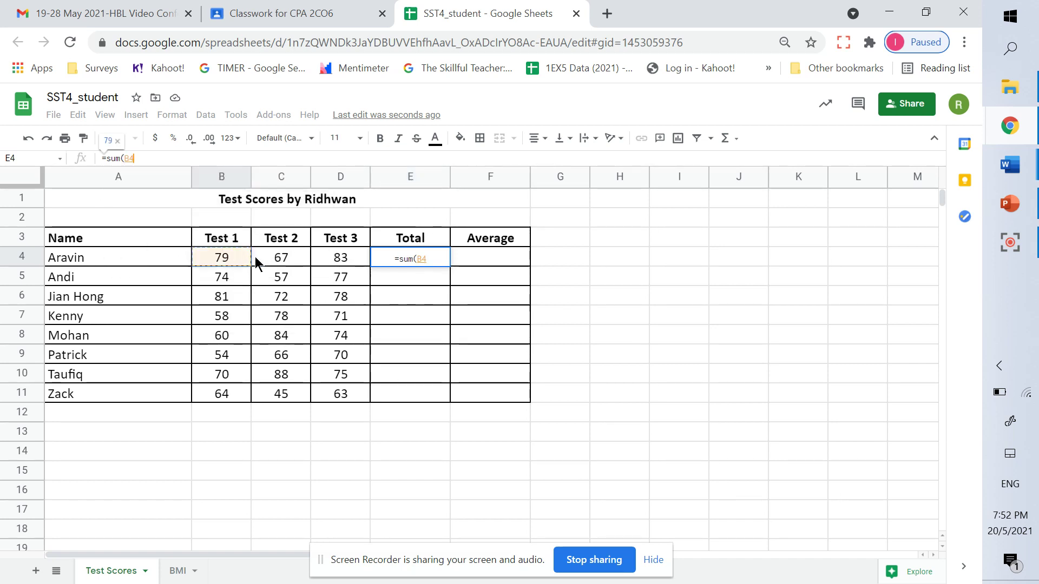
drag(255, 256, 334, 255)
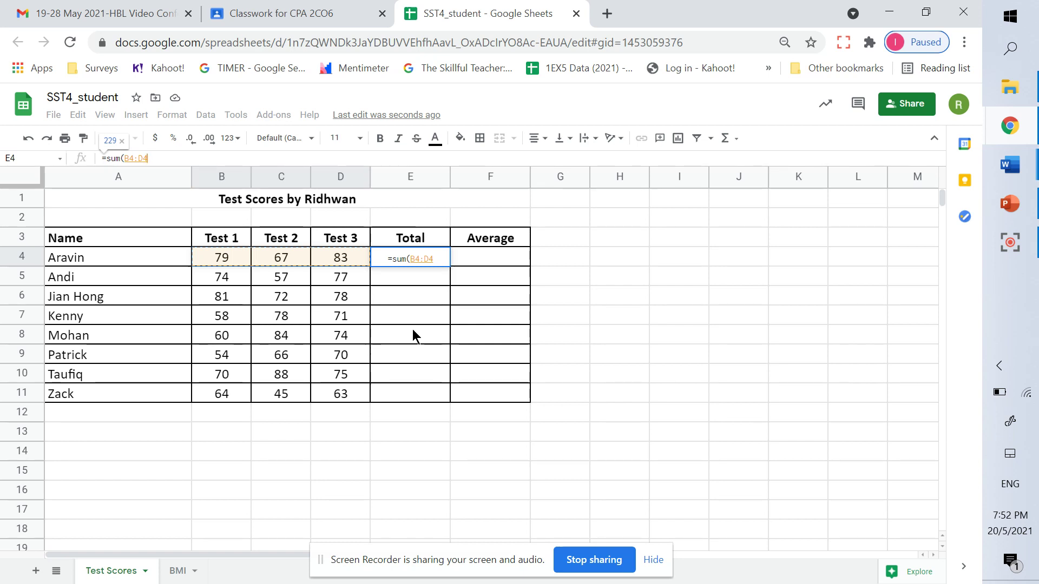
text())
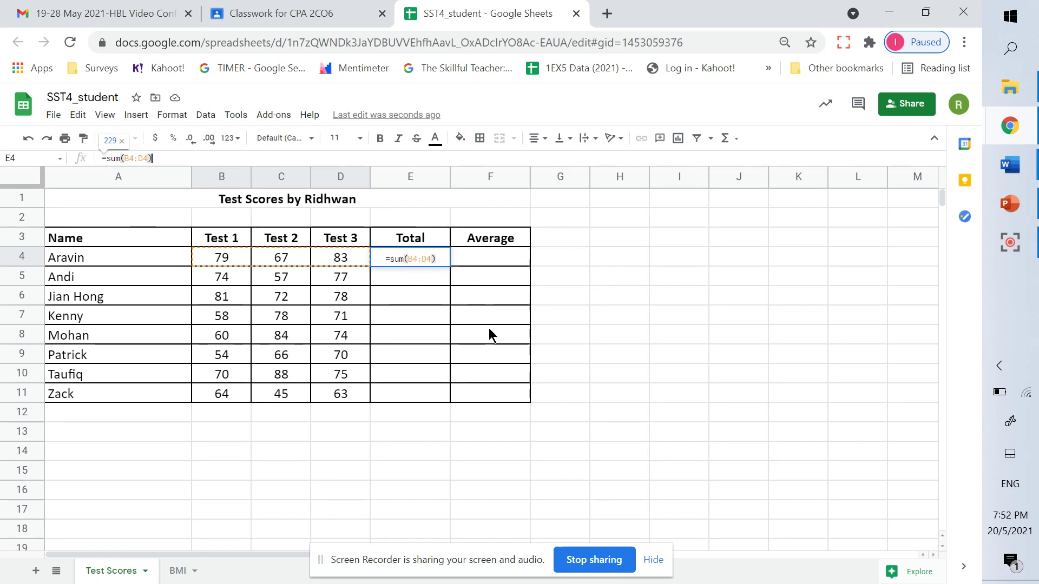
key(Return)
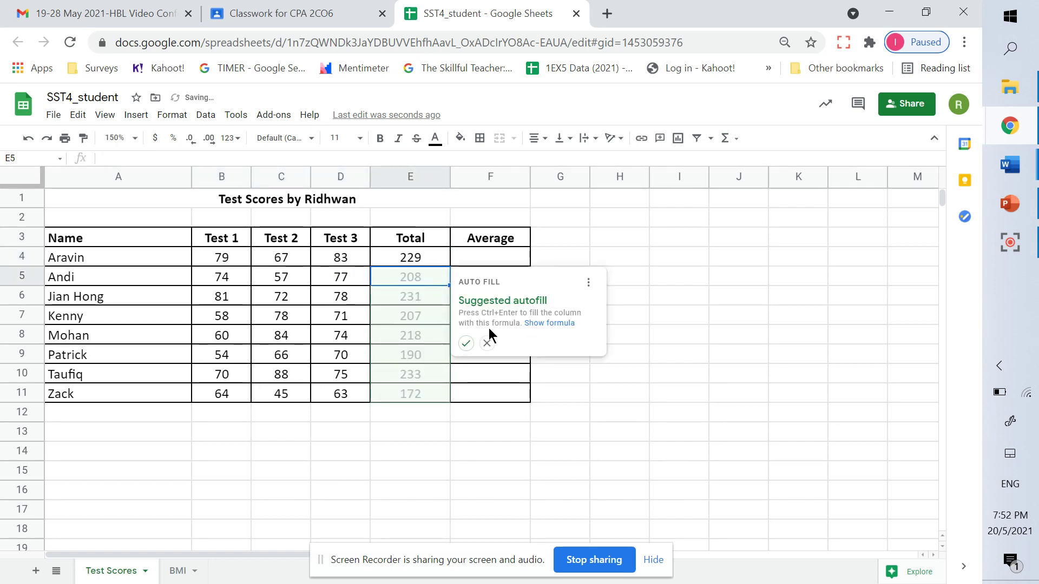
click(437, 261)
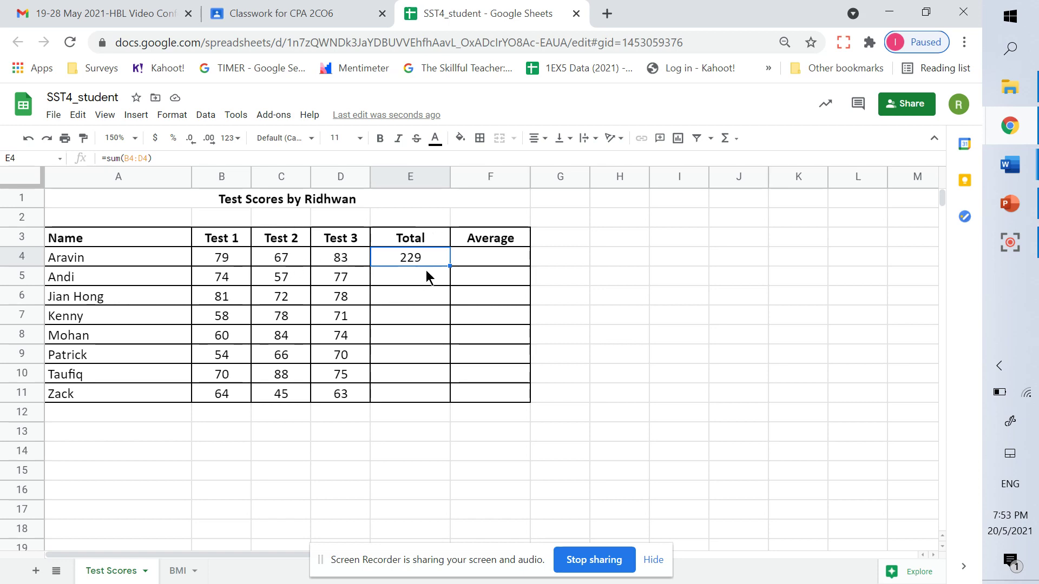
- Check the Task 1: SST4 slide in PowerPoint, return to the spreadsheet and copy the E4 formula down to E5:E11
click(1007, 210)
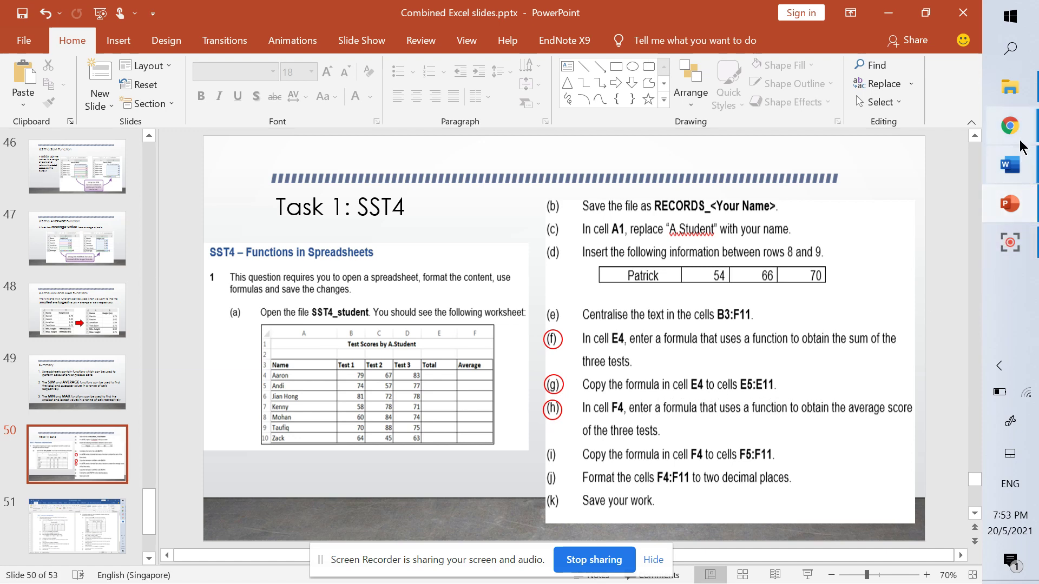
mouse_move(1019, 135)
click(949, 128)
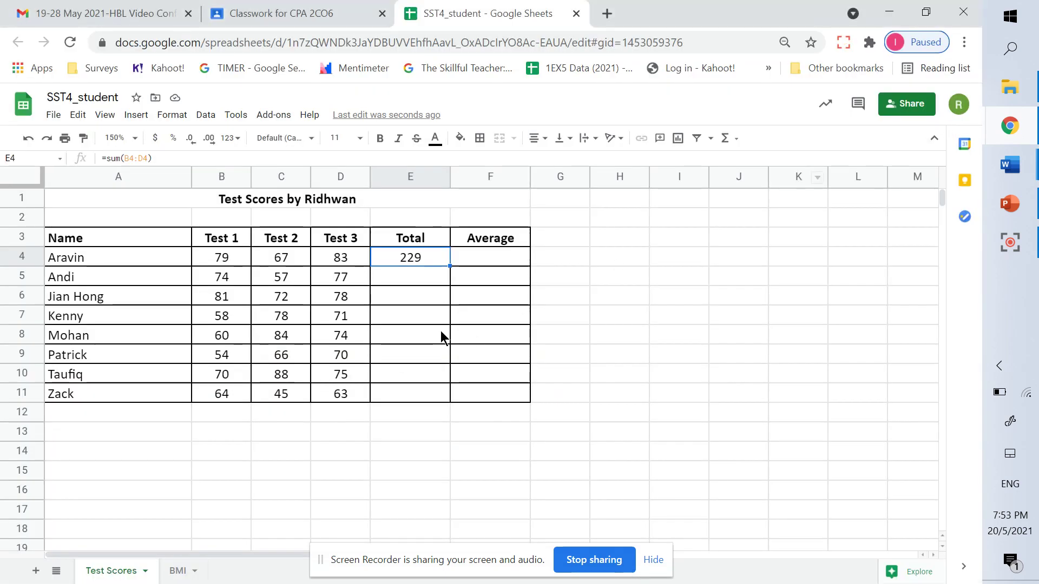
click(407, 281)
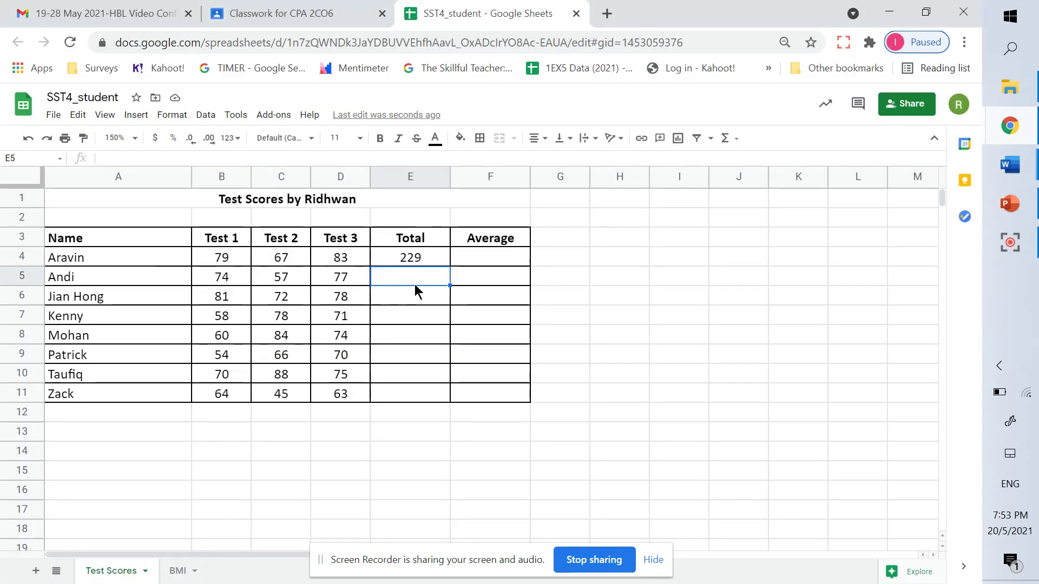
click(410, 301)
click(410, 318)
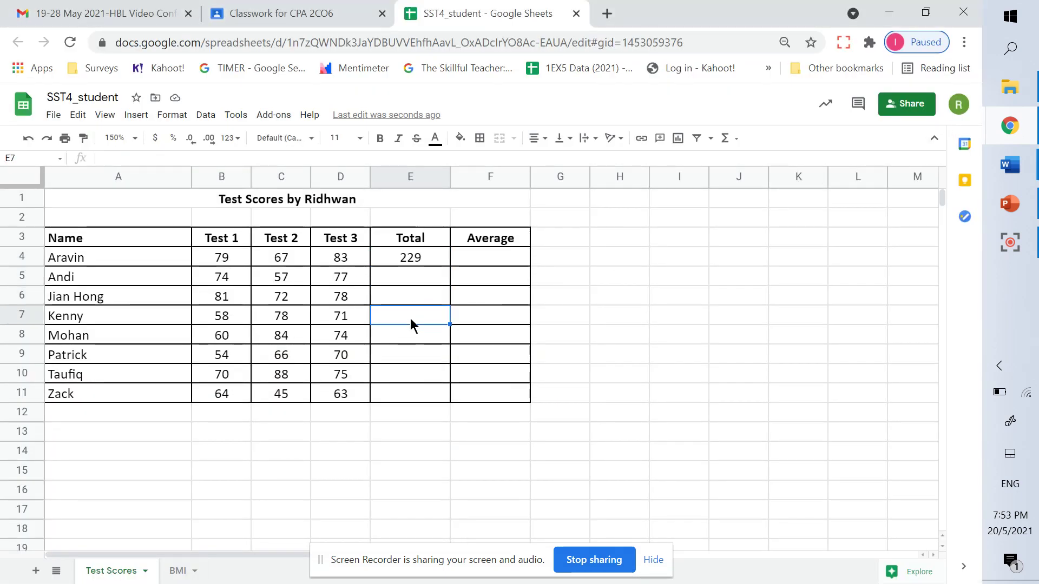
click(411, 339)
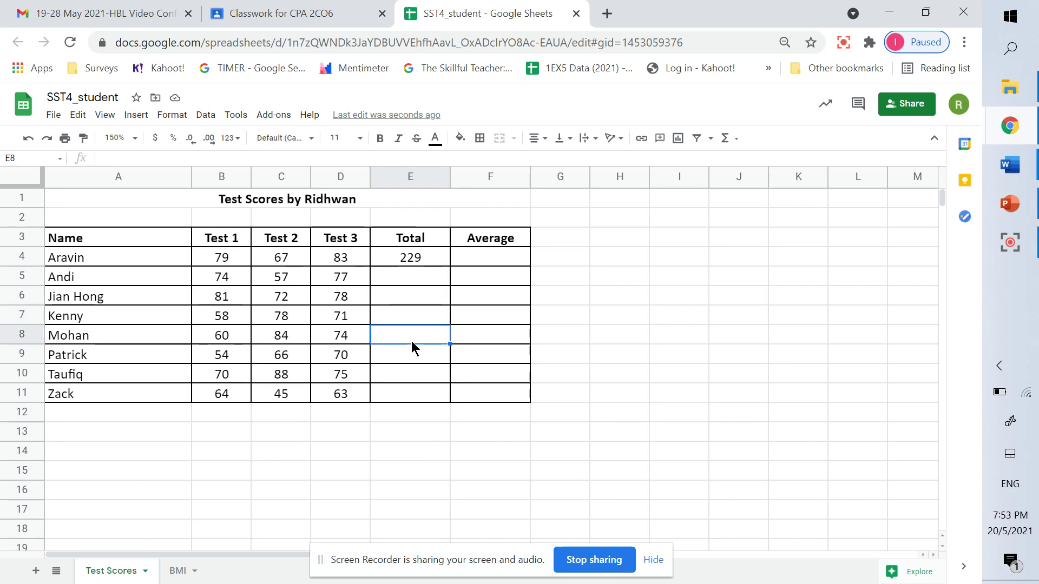
click(401, 274)
click(426, 261)
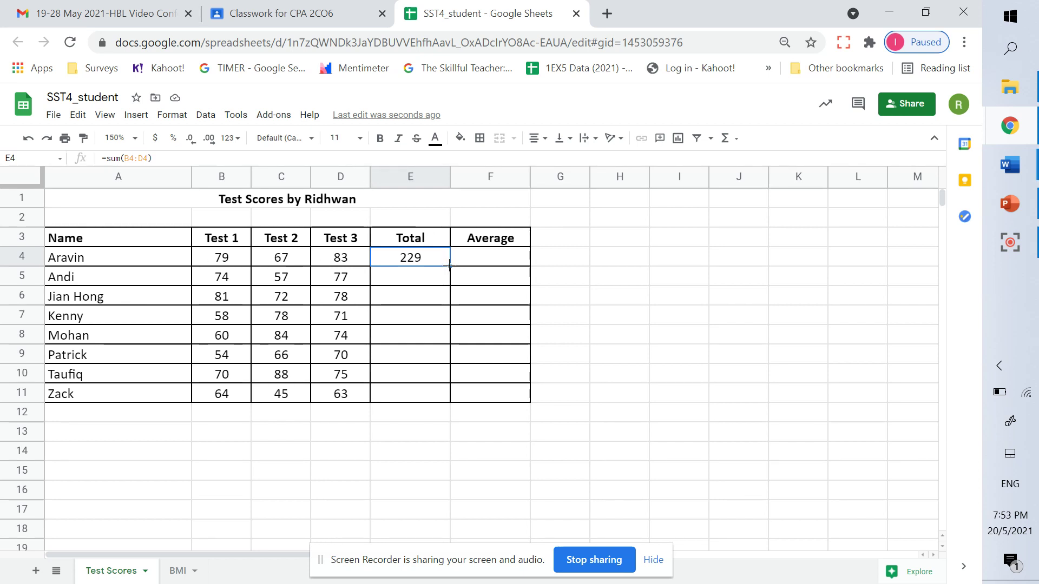
drag(450, 265, 448, 398)
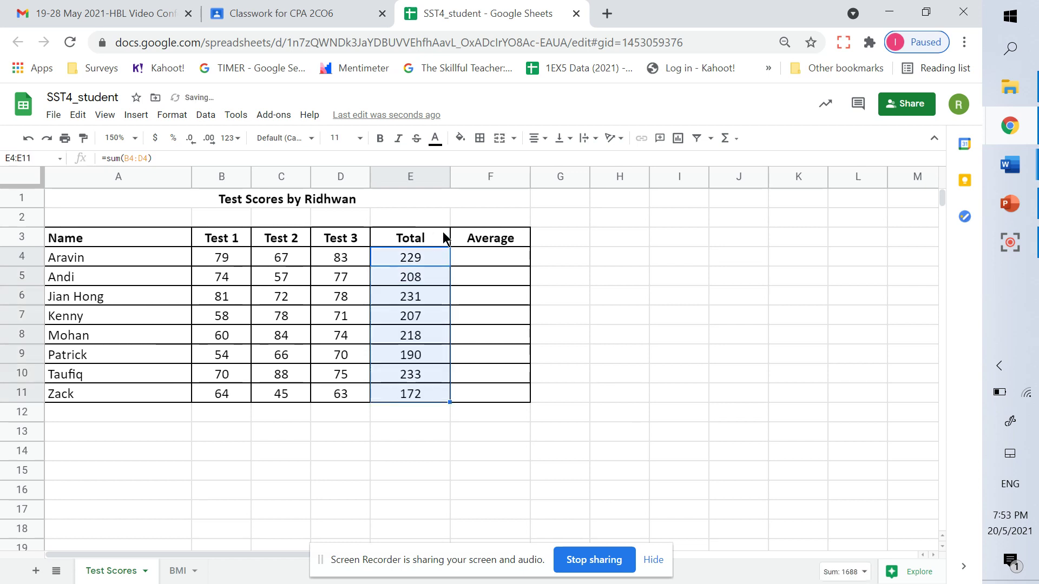
- Examine the copied formula in E5 and compare the score ranges B5:D5 and B4:D4
click(430, 276)
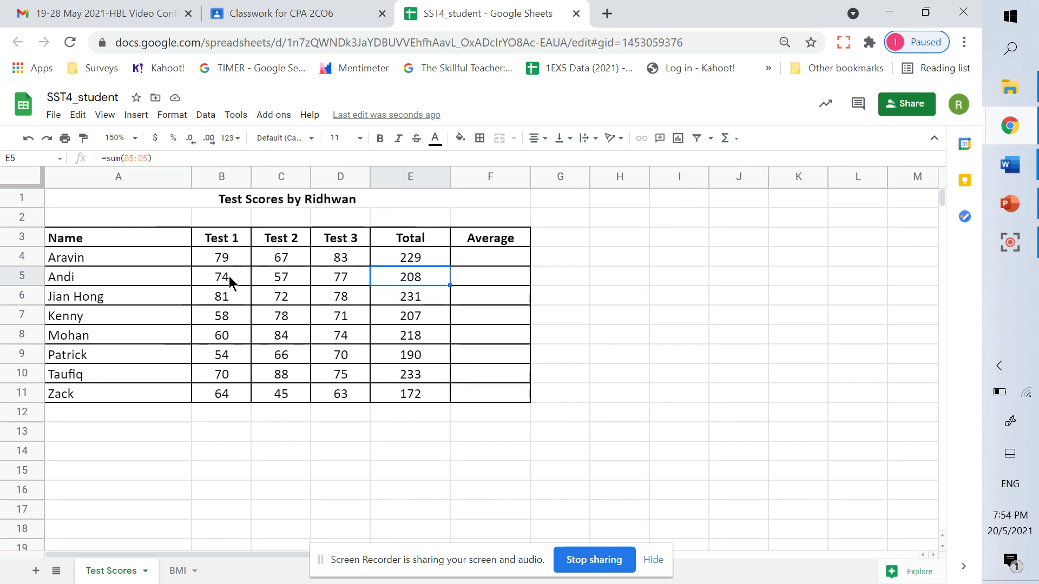
drag(224, 276, 311, 281)
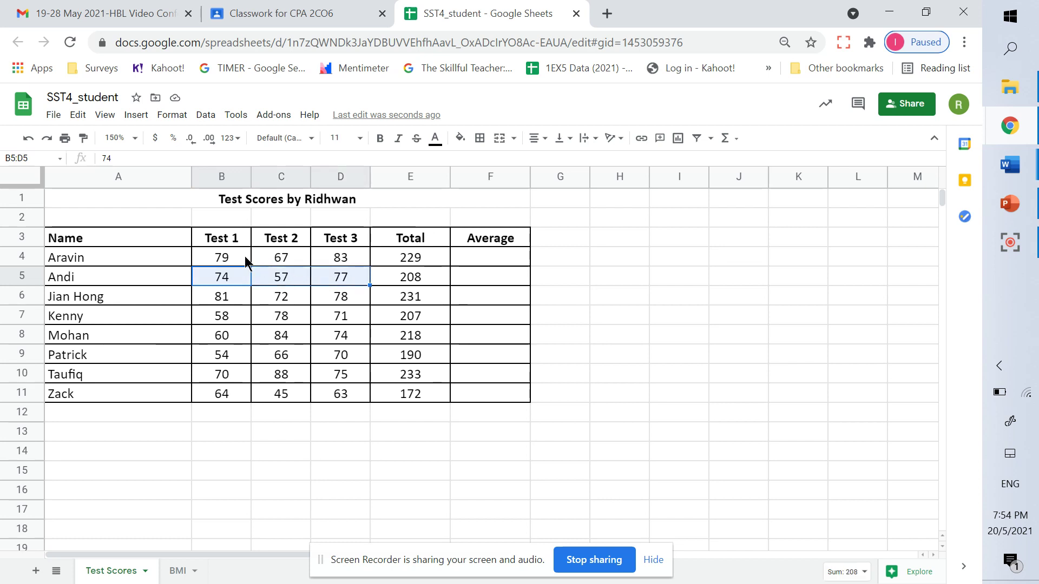
drag(243, 260, 307, 263)
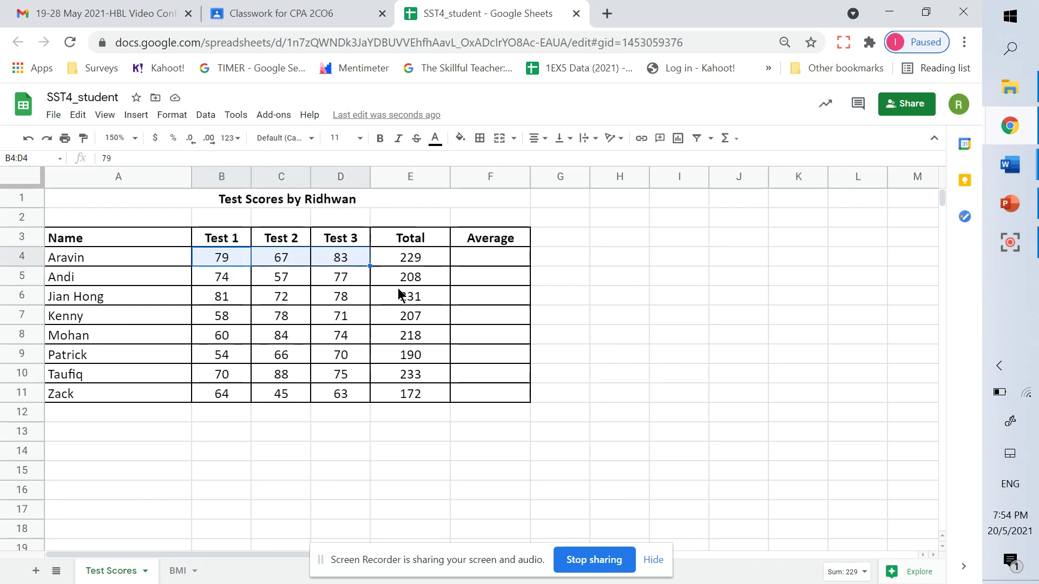
click(413, 277)
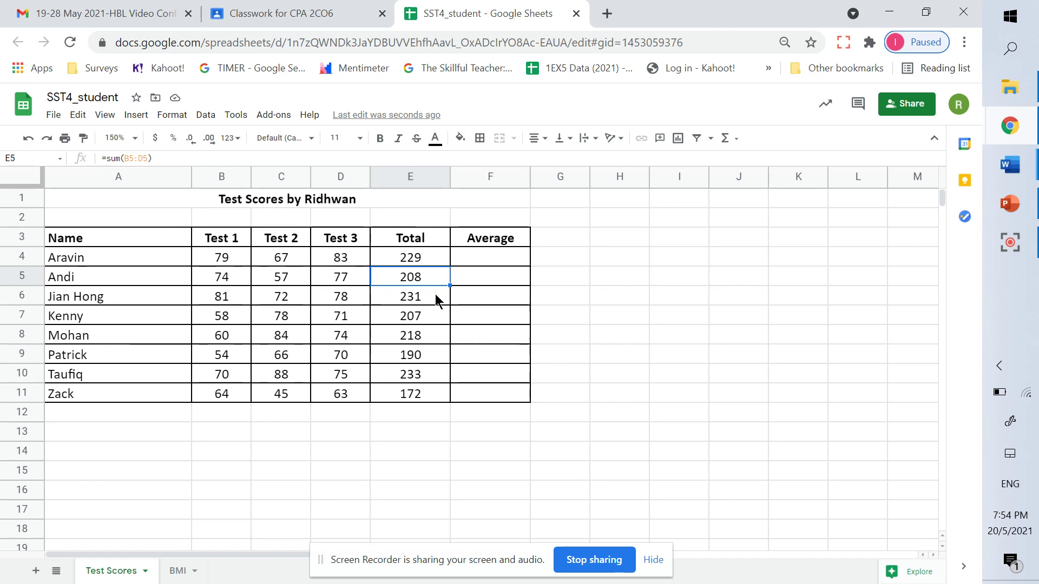
- Review the task slide in PowerPoint, return to the spreadsheet and set its zoom to 200%
click(1005, 215)
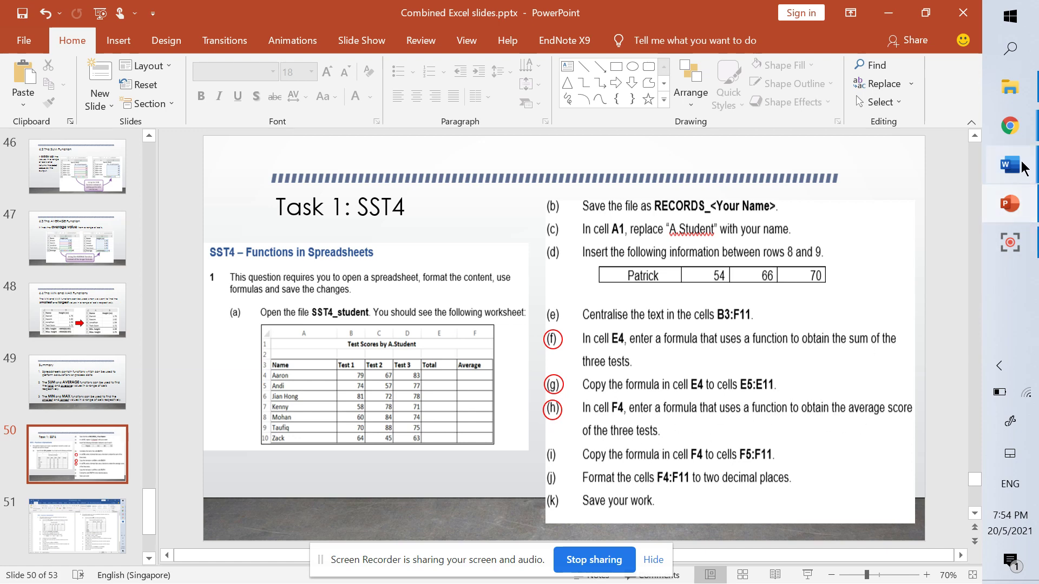
mouse_move(1018, 137)
click(901, 110)
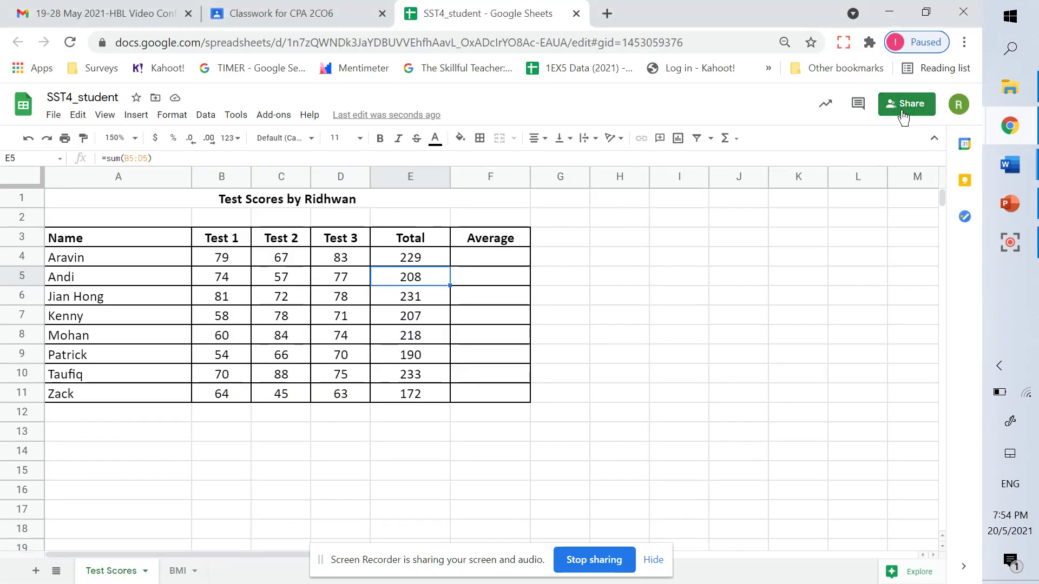
click(573, 259)
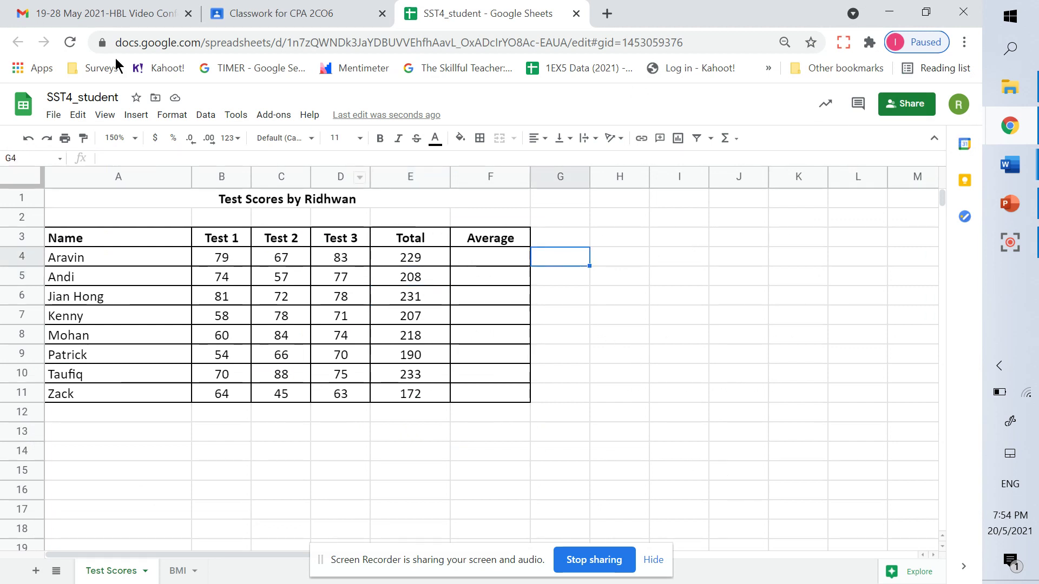
click(111, 119)
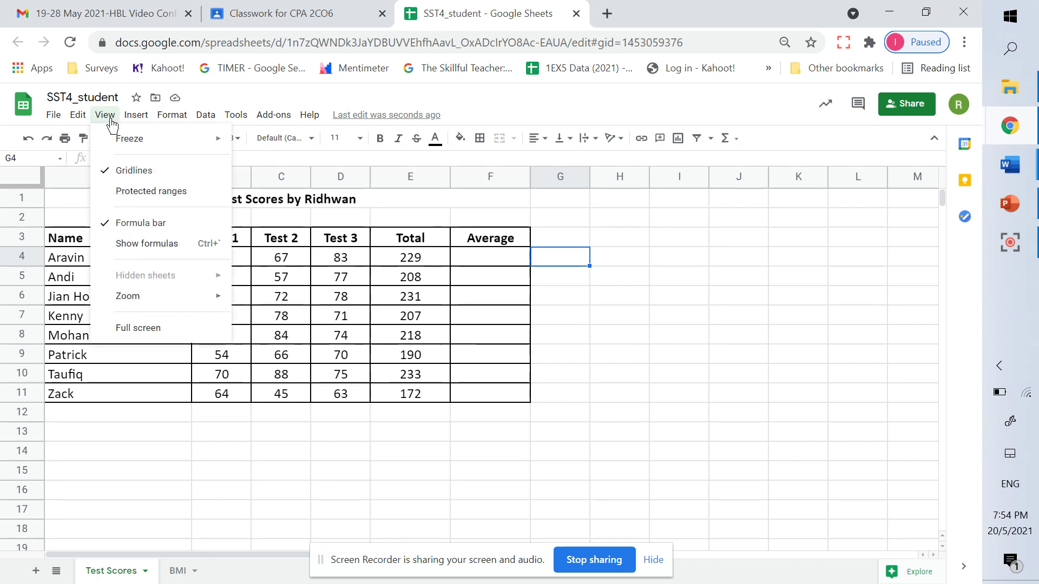
mouse_move(179, 299)
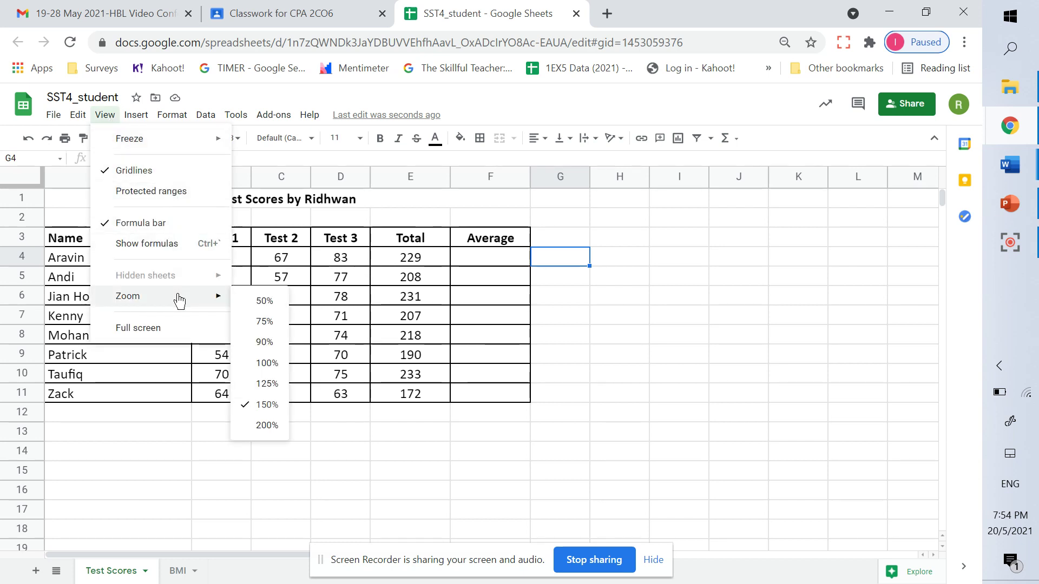
click(277, 427)
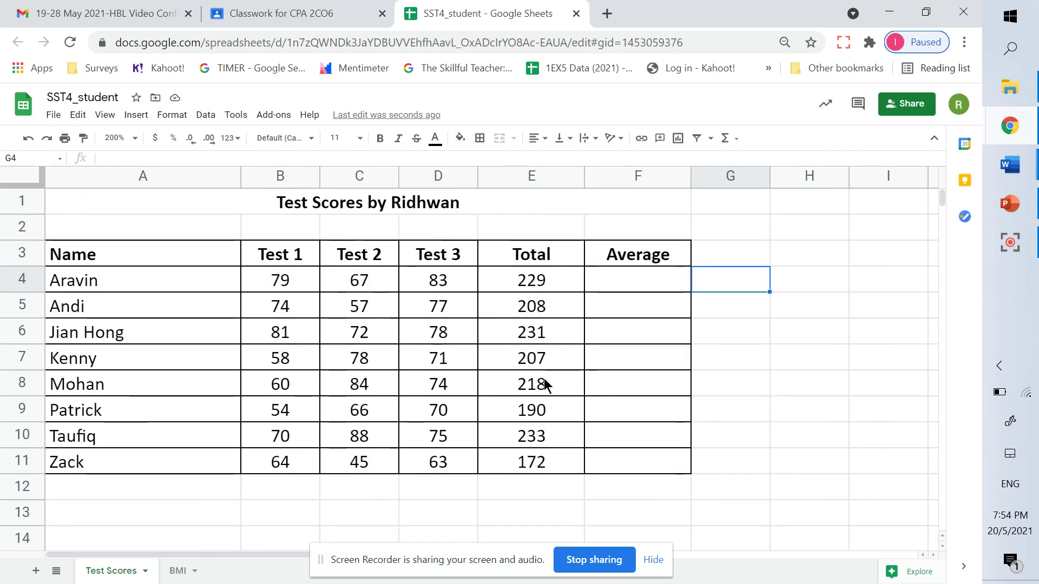
- Enter the formula =average(B4:D4) in cell F4 to average Aravin's three test scores
click(672, 291)
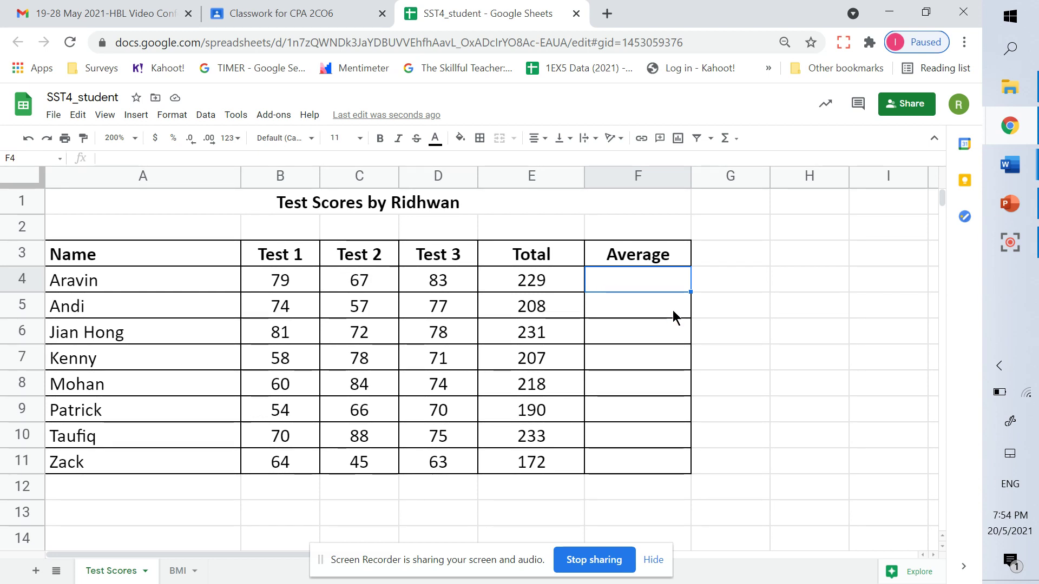
text(=)
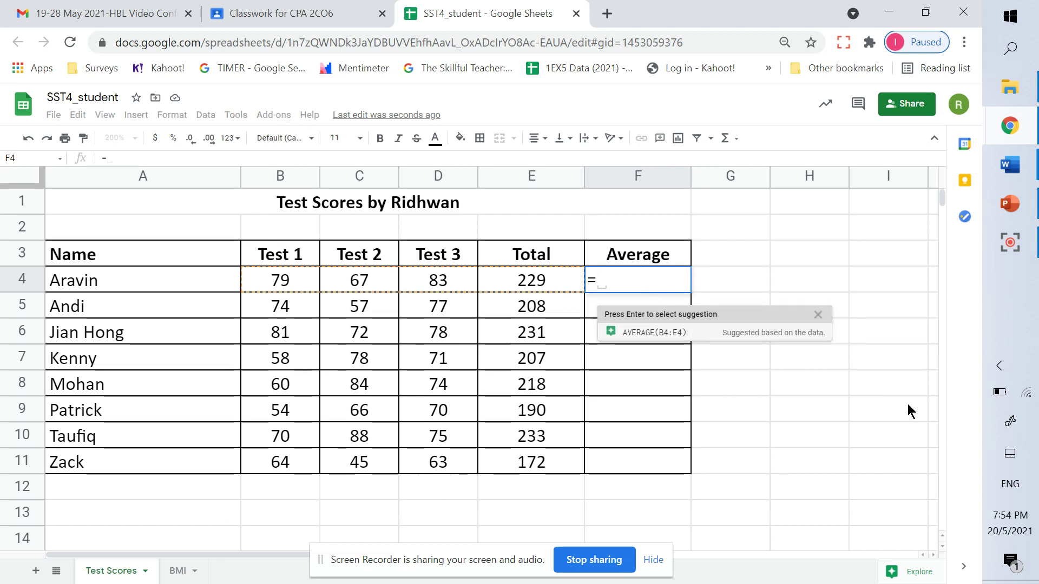
text(avera)
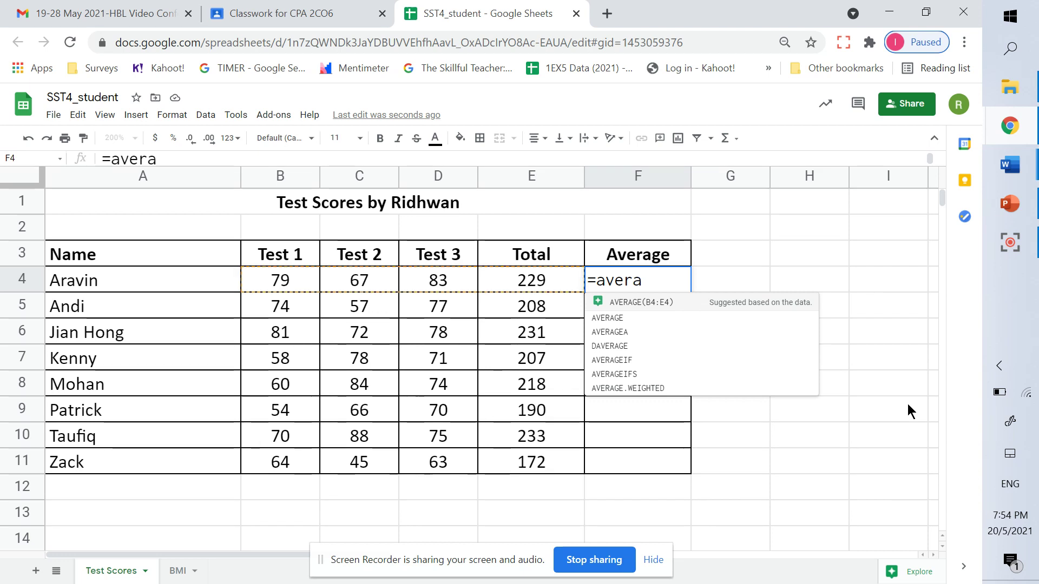
text(ge)
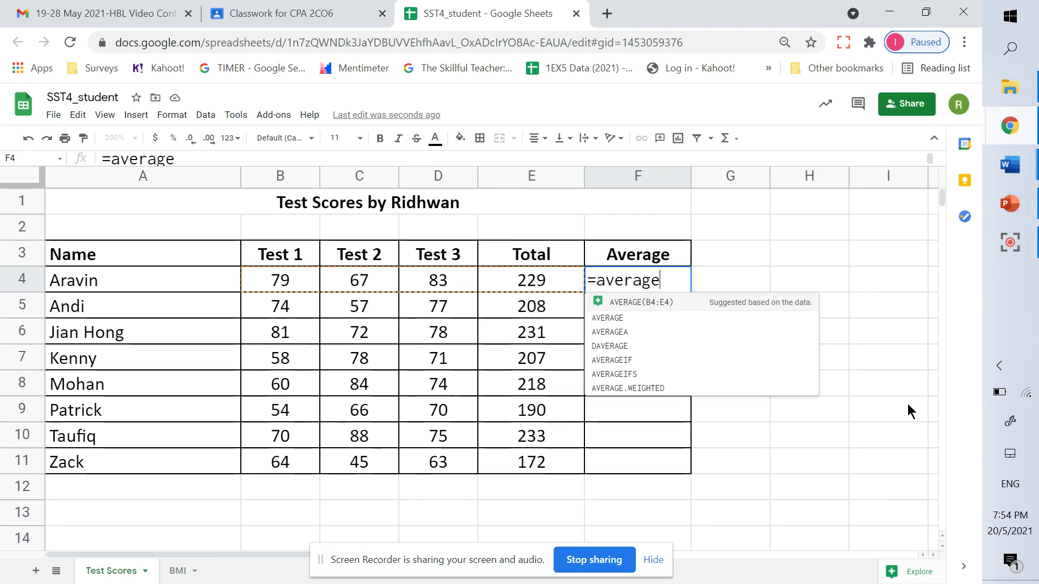
text(()
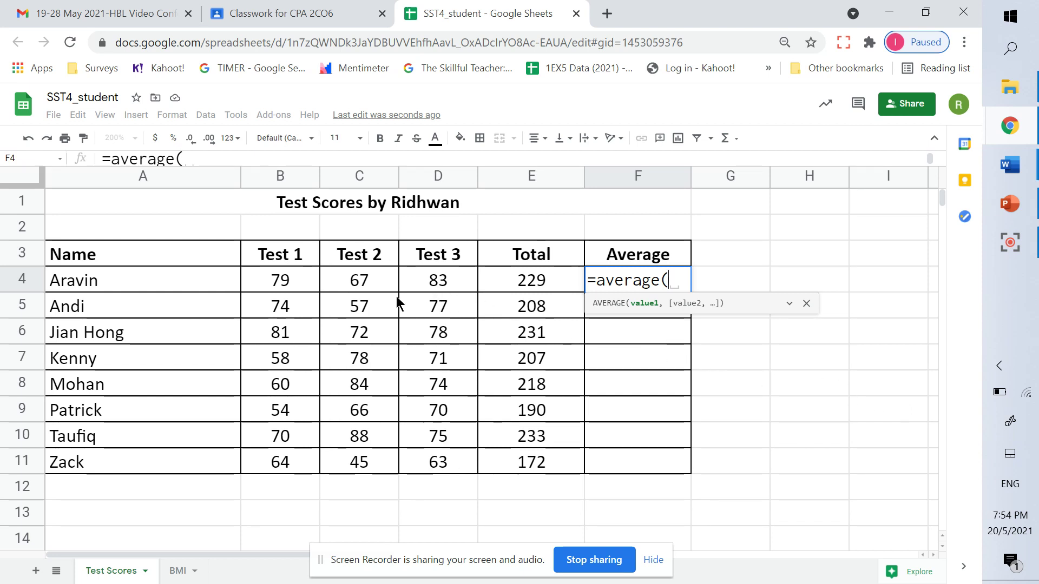
click(299, 281)
drag(322, 285, 423, 283)
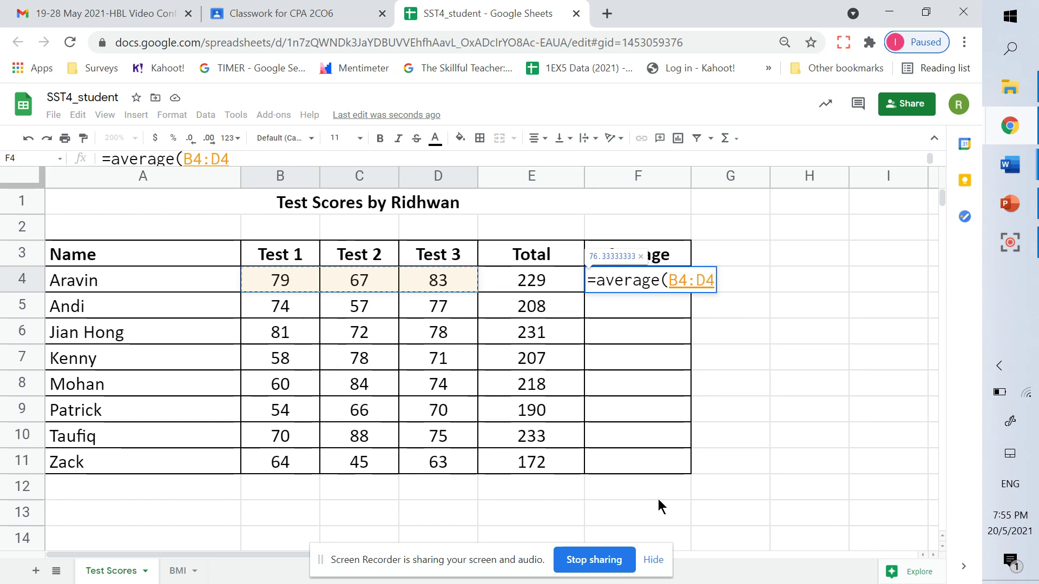
text())
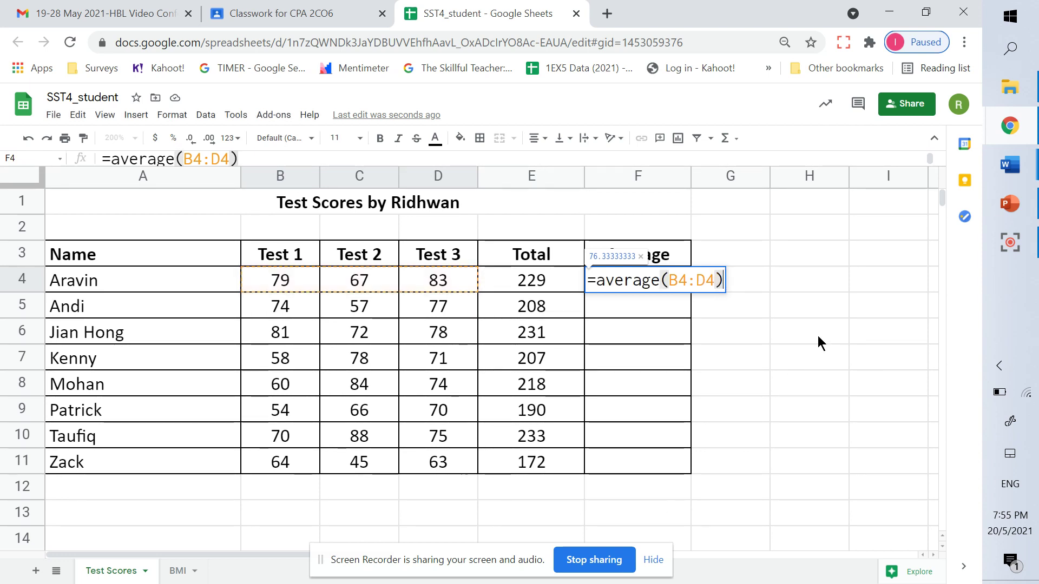
key(Return)
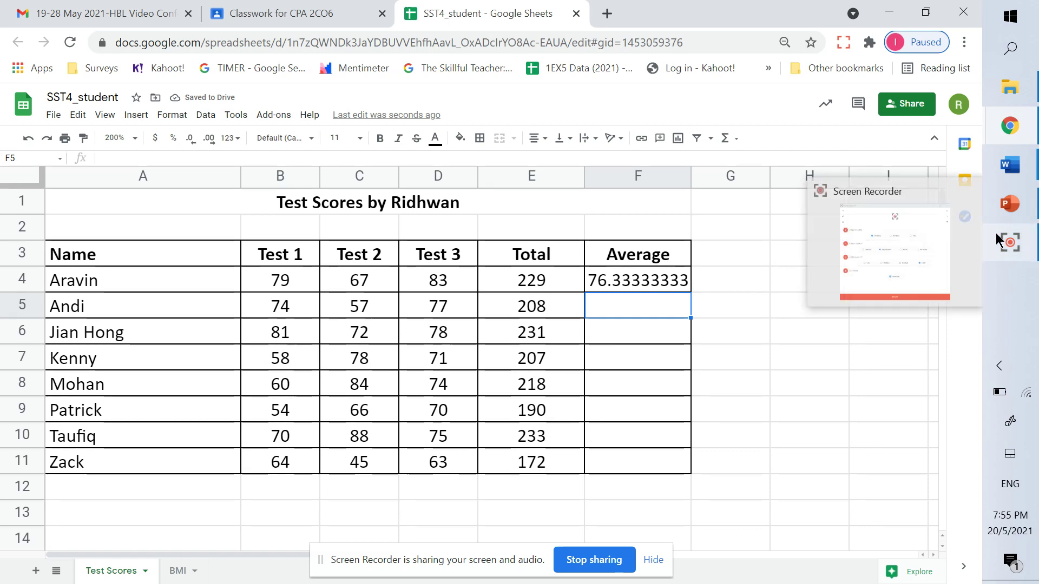
- Switch to PowerPoint to read the next instruction on the Task 1: SST4 slide, and return to the SST4_student spreadsheet
mouse_move(1014, 210)
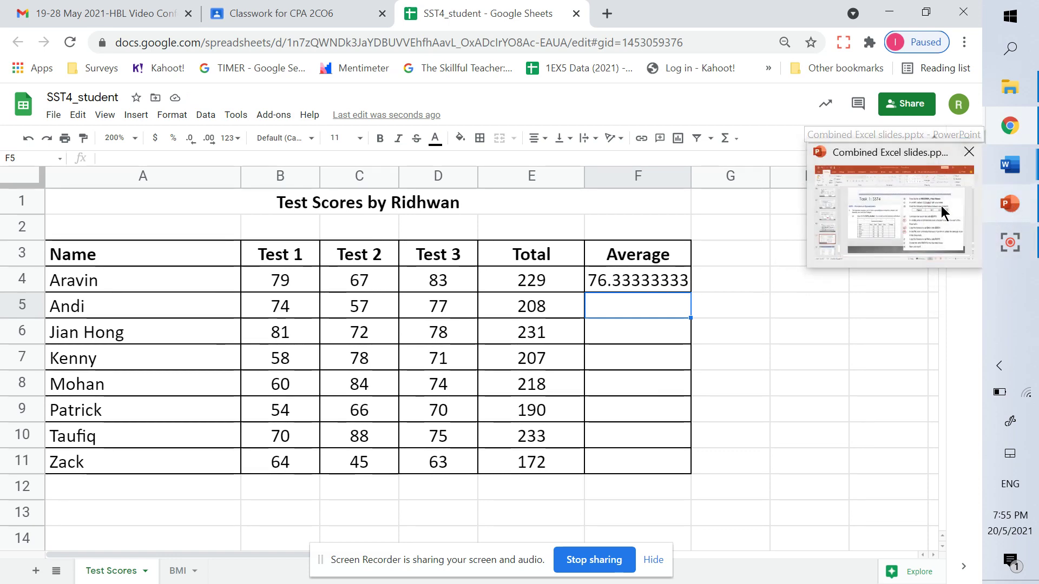
click(939, 210)
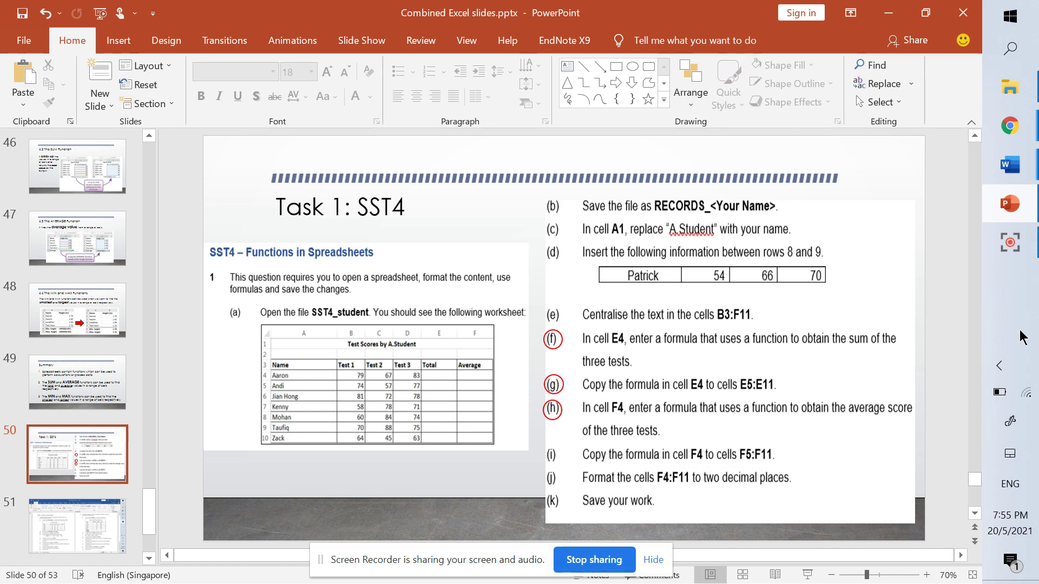
mouse_move(1010, 126)
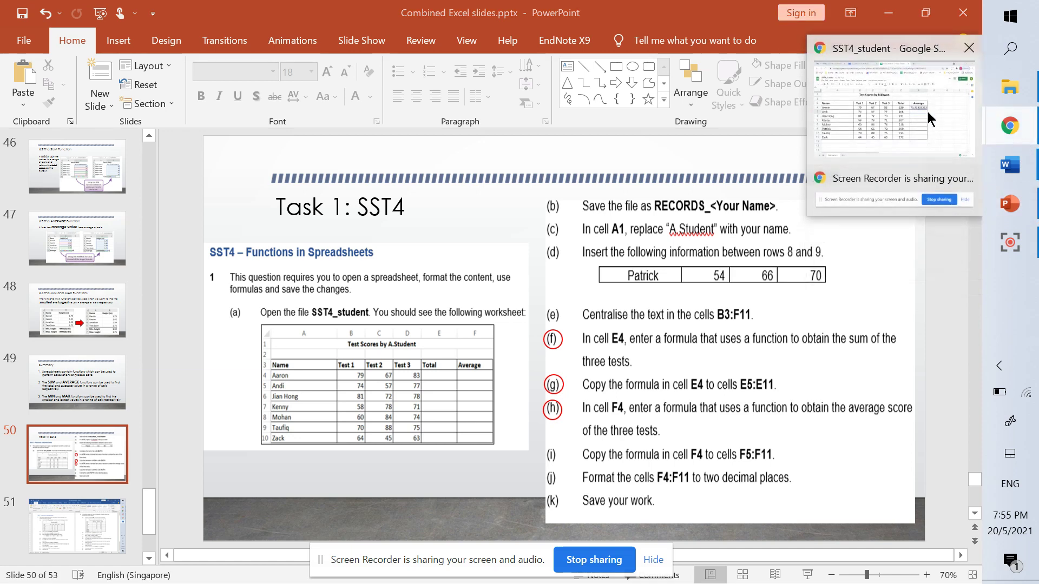
click(927, 112)
- Copy the average formula in cell F4 down to cells F5:F11 for the remaining students
click(685, 287)
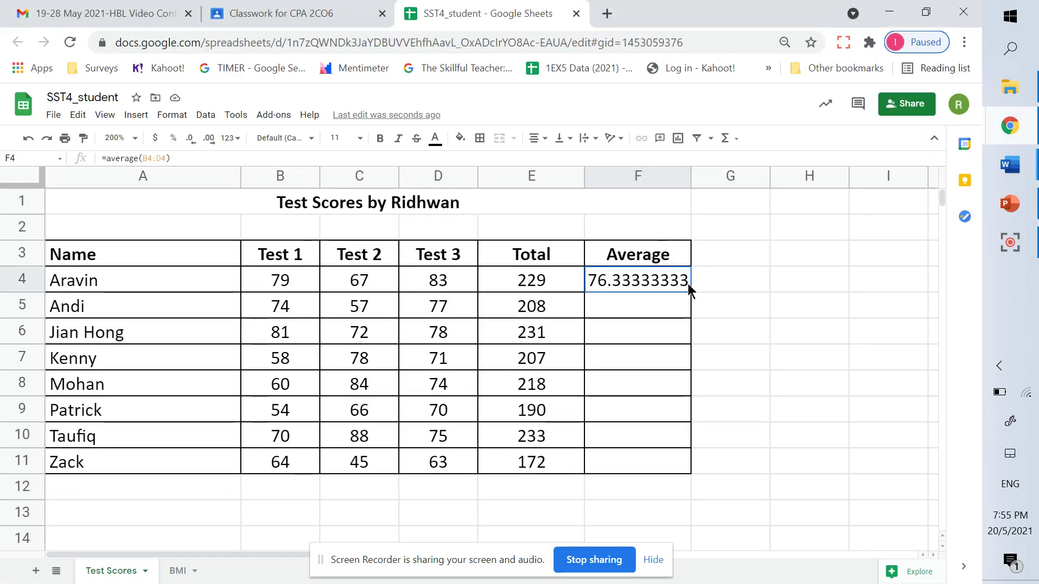
click(649, 316)
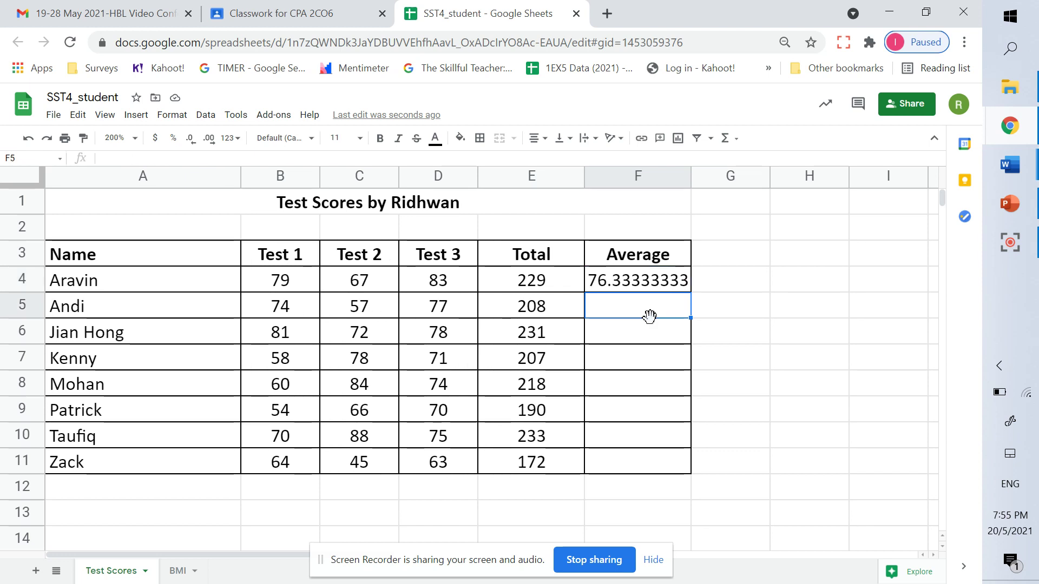
click(650, 332)
click(651, 356)
click(648, 419)
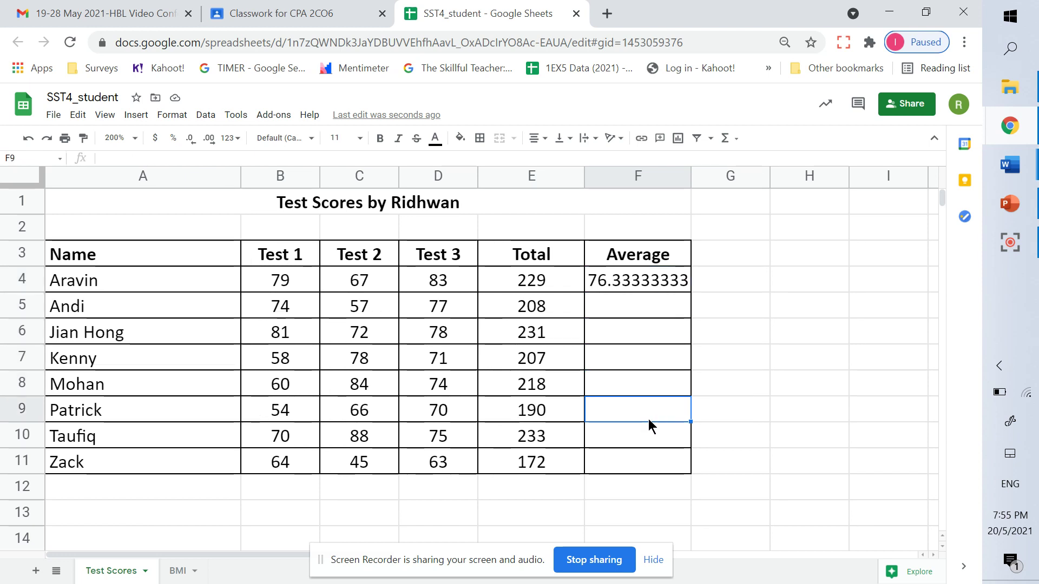
click(657, 287)
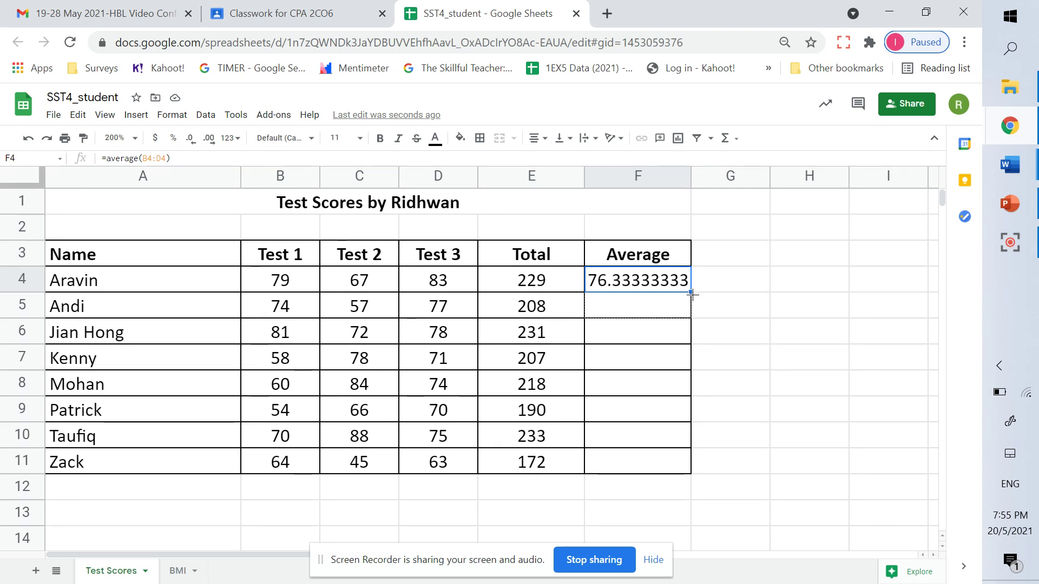
drag(691, 294, 680, 469)
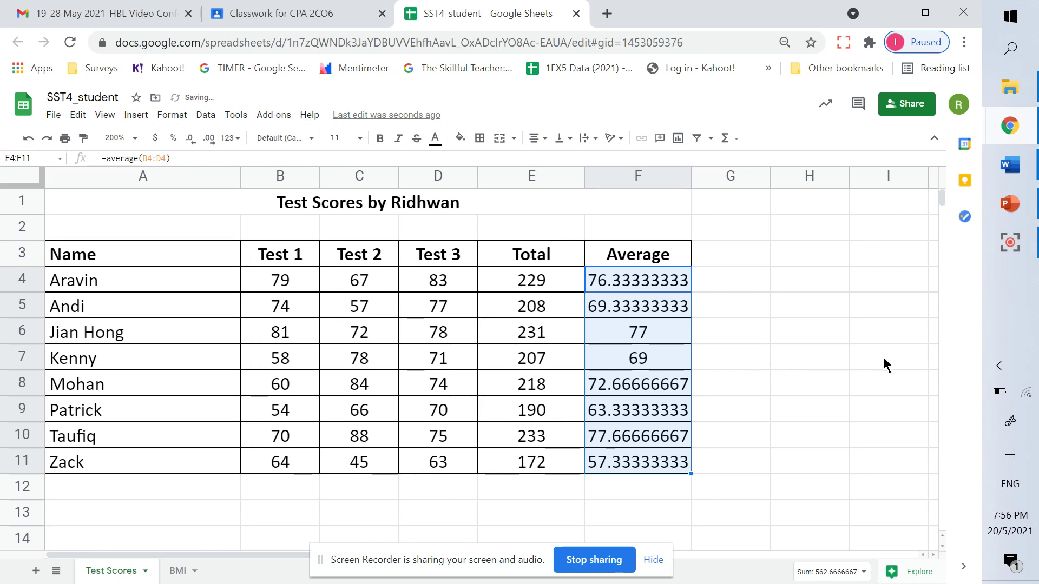
click(913, 302)
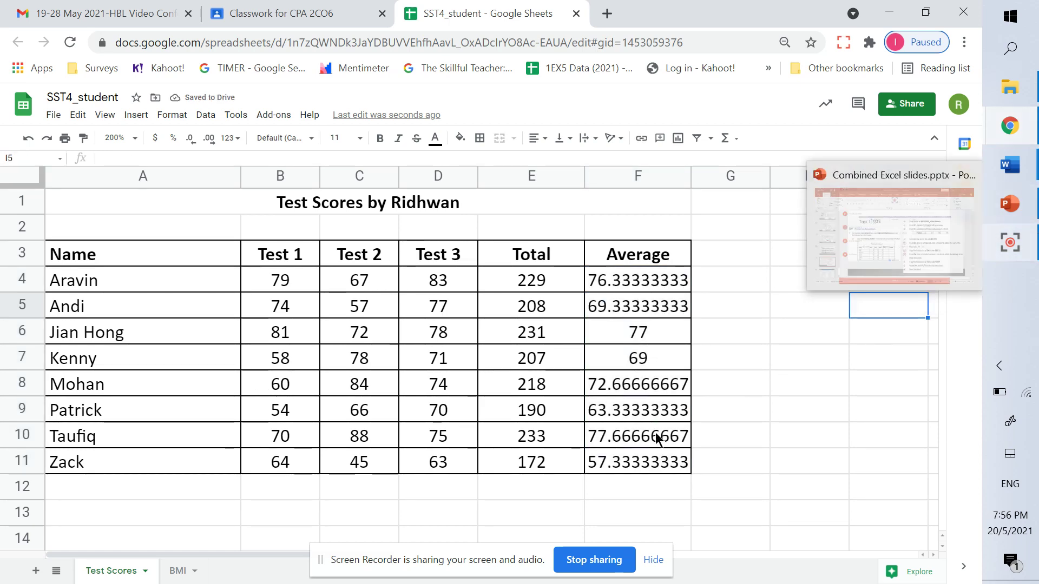